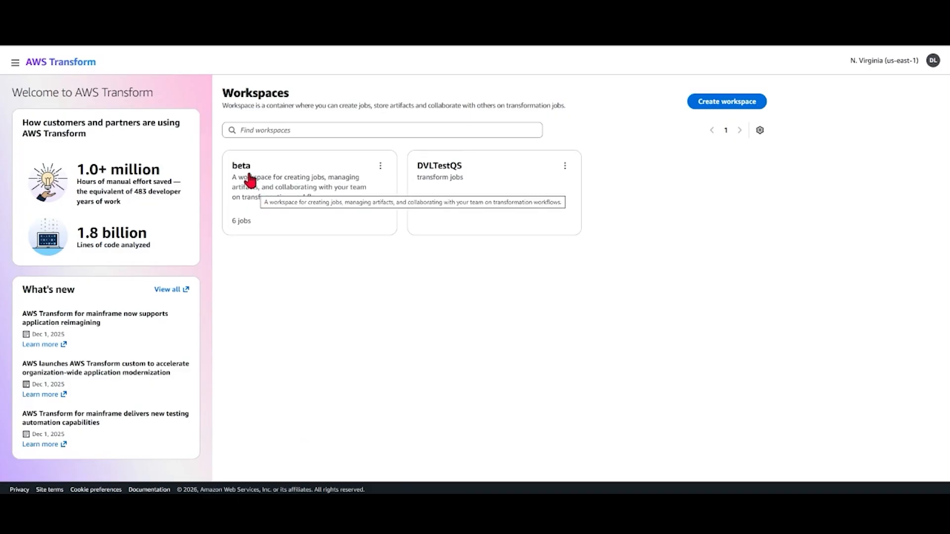
pyautogui.click(249, 181)
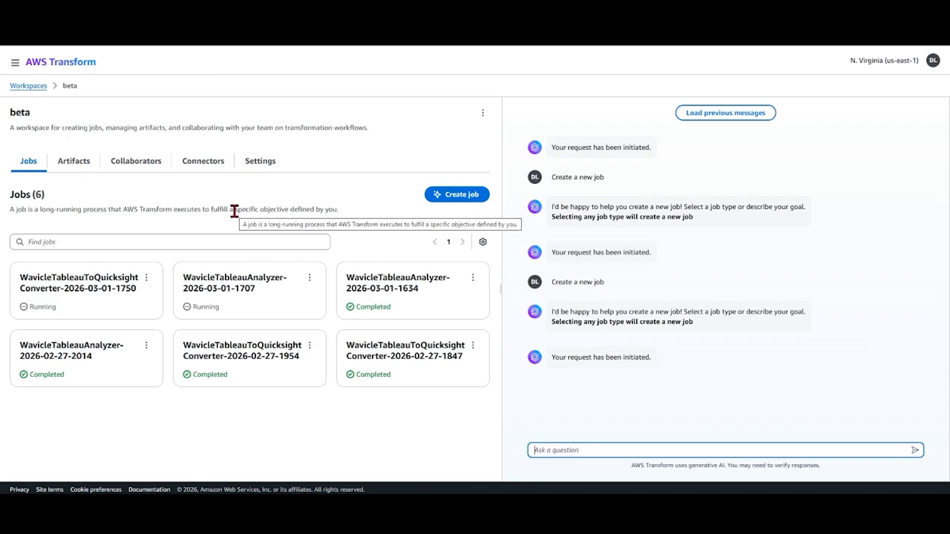
pyautogui.click(64, 288)
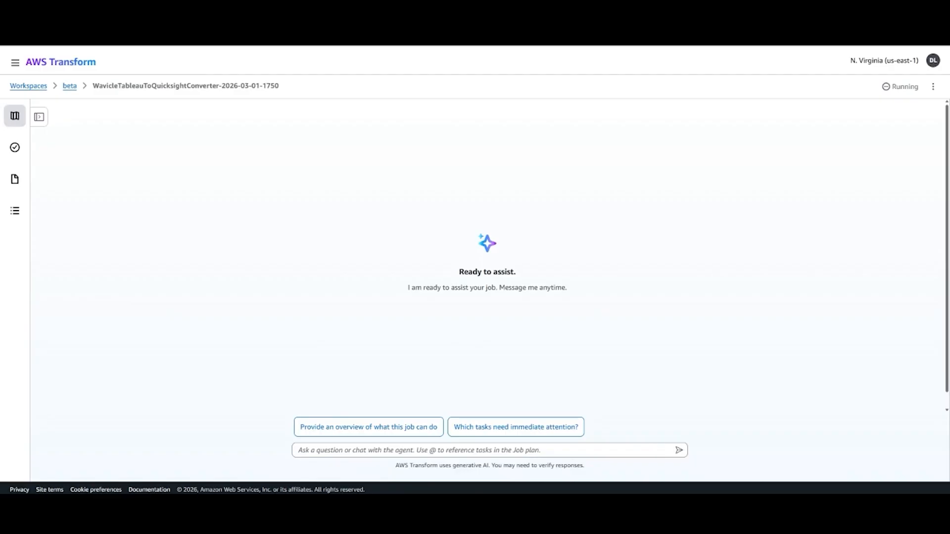
pyautogui.click(315, 450)
pyautogui.write('Help me migrate a dashboard from Tableau to Quick Sight.')
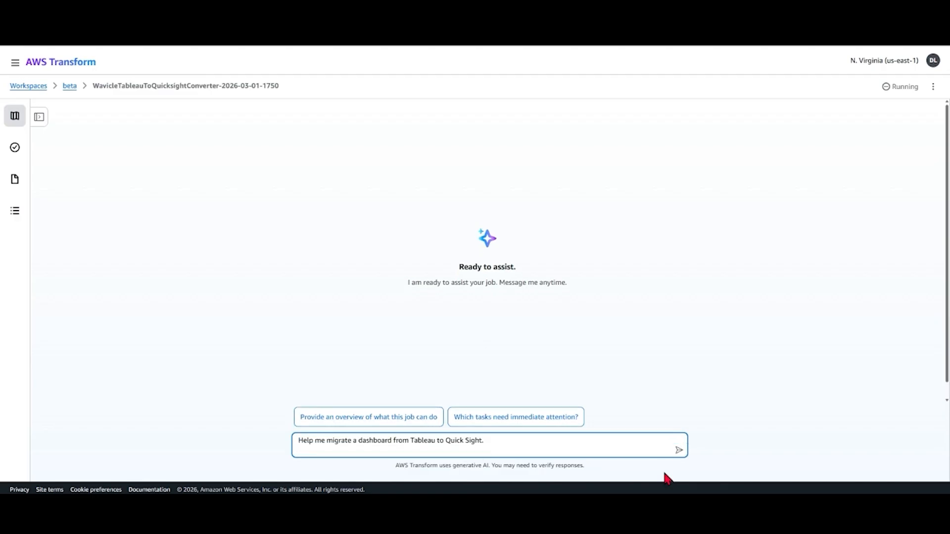
pyautogui.click(679, 452)
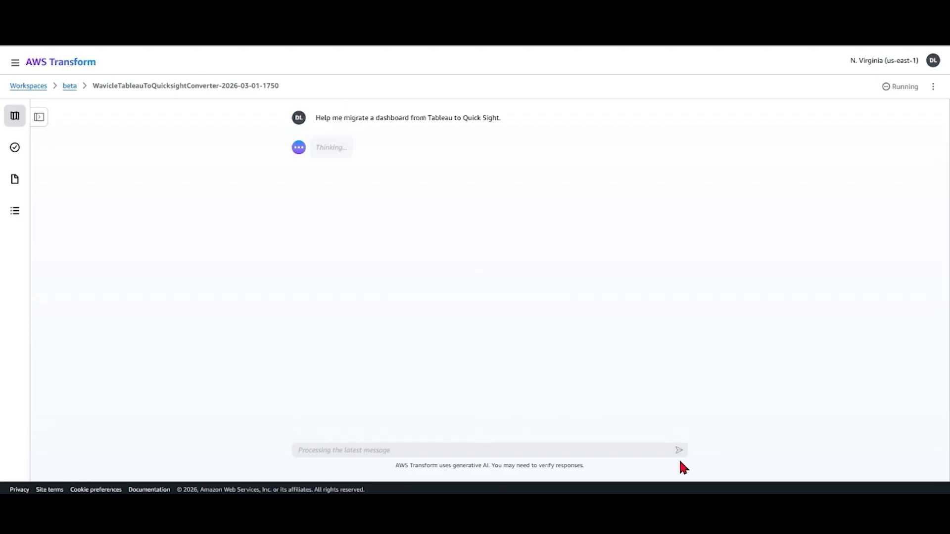
# Show the job plan and review its stages from Get Credentials through Generate Conversion Summary
pyautogui.click(36, 120)
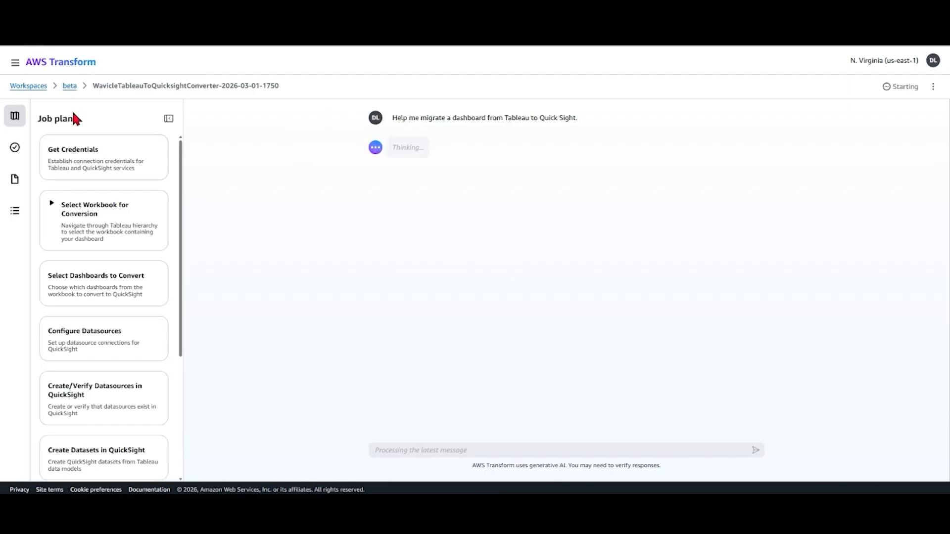
pyautogui.scroll(-4, 126, 382)
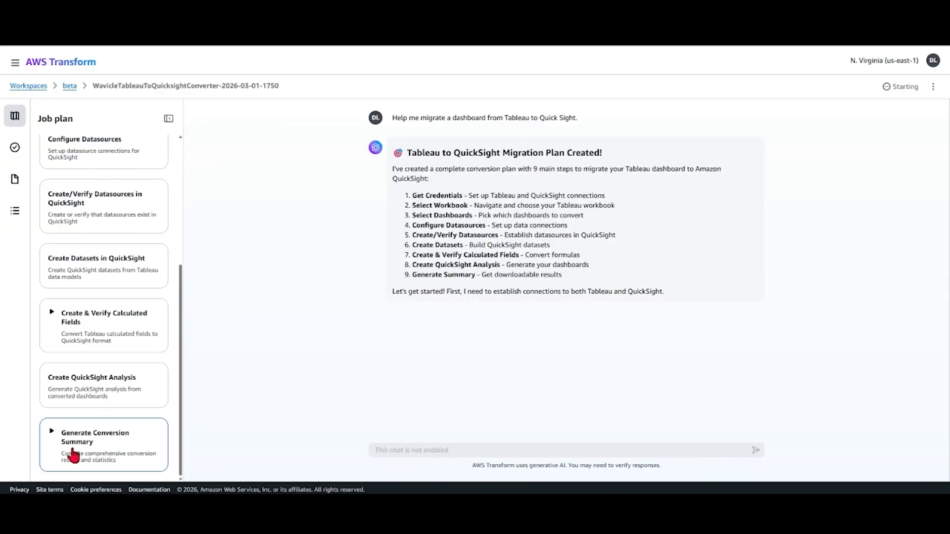
pyautogui.scroll(4, 135, 403)
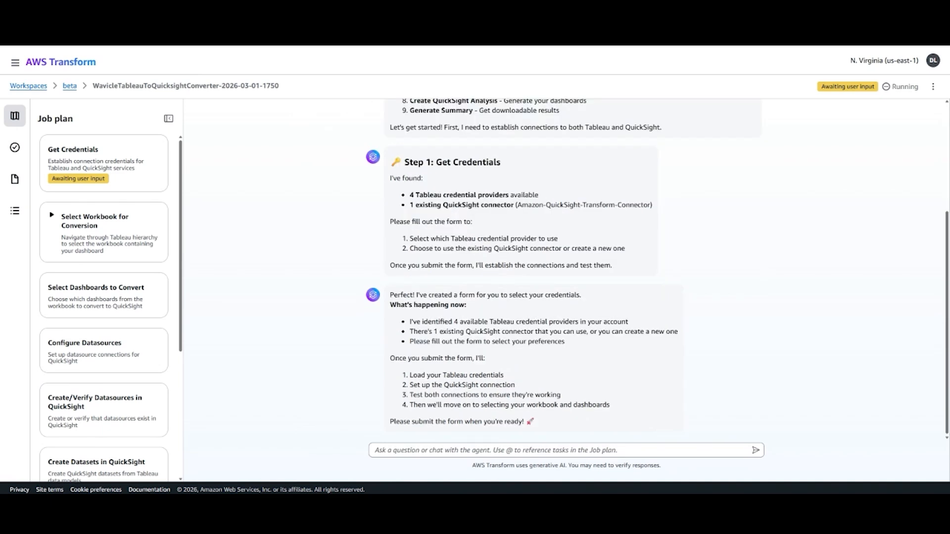
# Tell the agent to use the default Tableau connector ending in bi91e and the existing default Amazon Quick Sight connector, and open the Get Credentials task
pyautogui.click(397, 451)
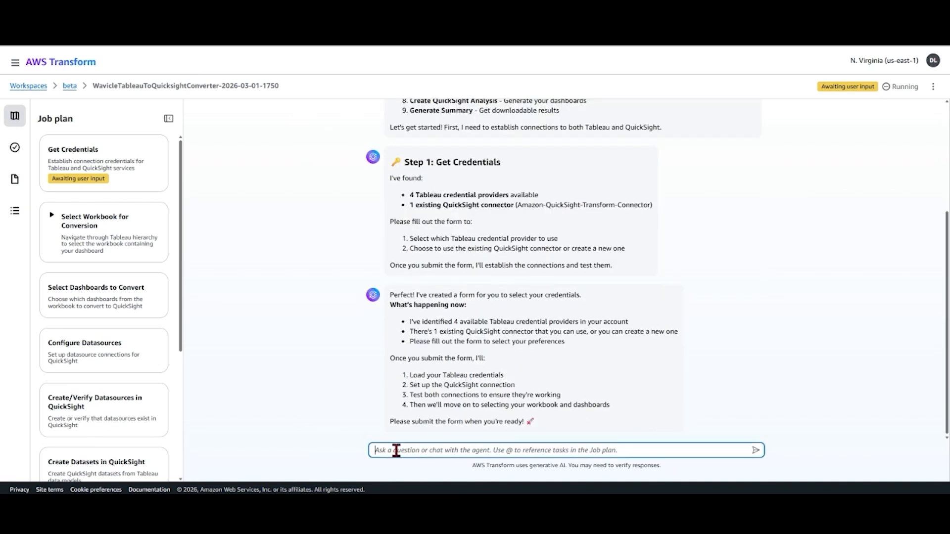
pyautogui.write('Use Following inputs use default Tableau Connector ending in bi91e use Existing default Amazon Quick Sight Connector.')
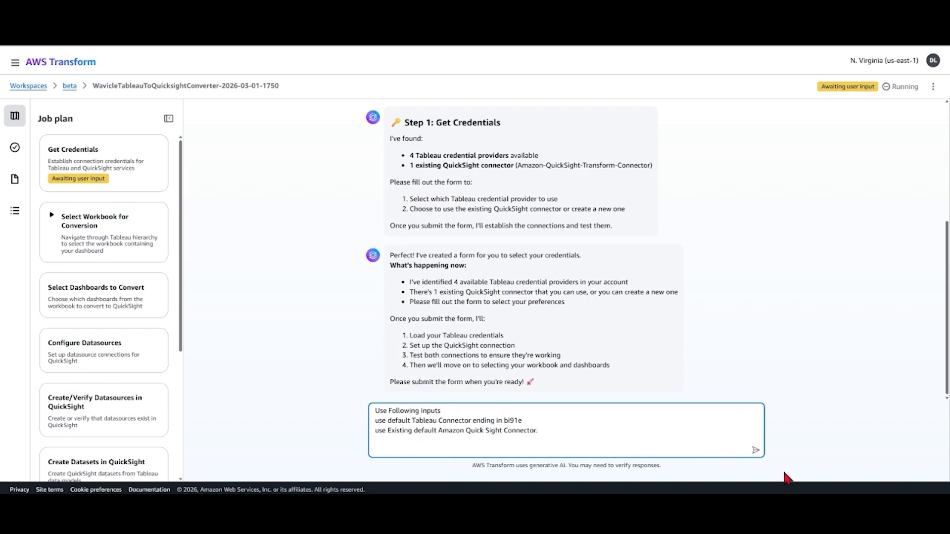
pyautogui.click(755, 450)
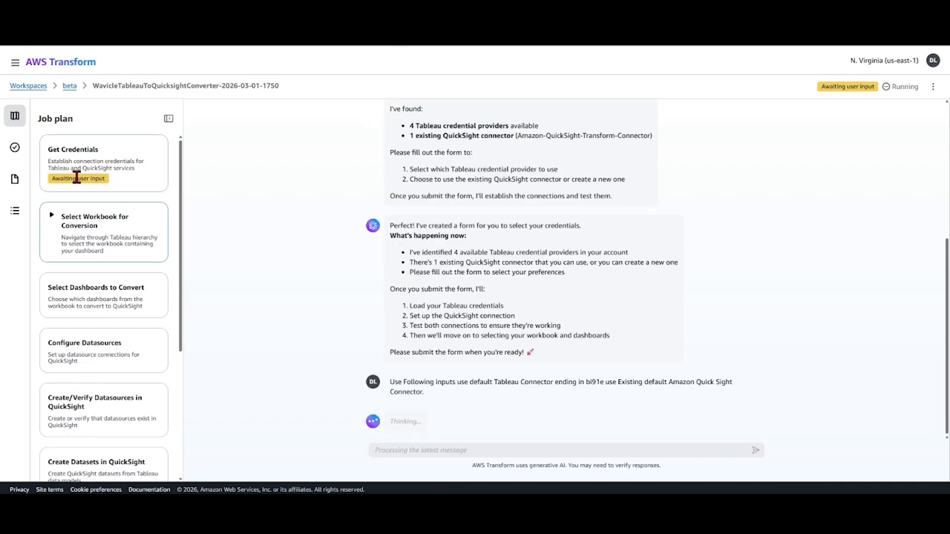
pyautogui.click(75, 159)
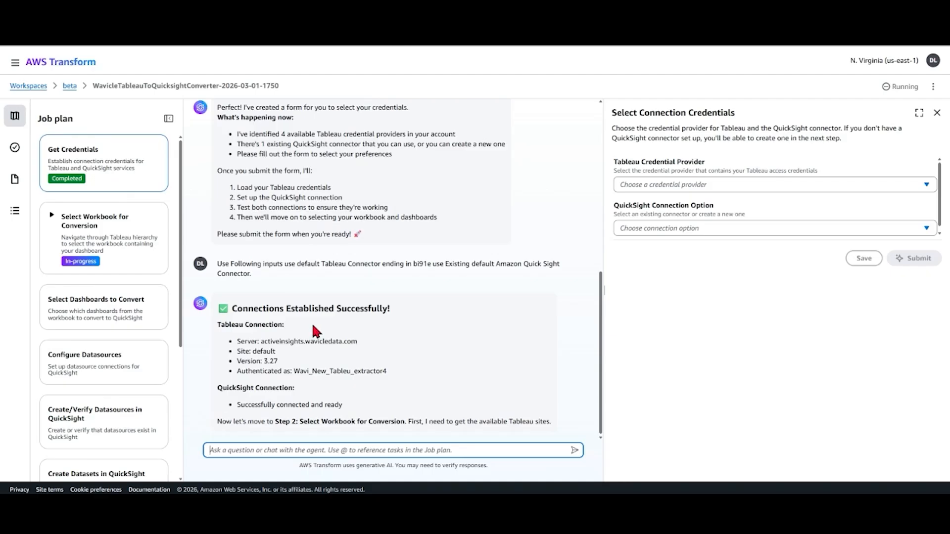
# Expand Select Workbook for Conversion, view the available Tableau sites, and give the agent bi_converter as the site in the chat
pyautogui.click(88, 251)
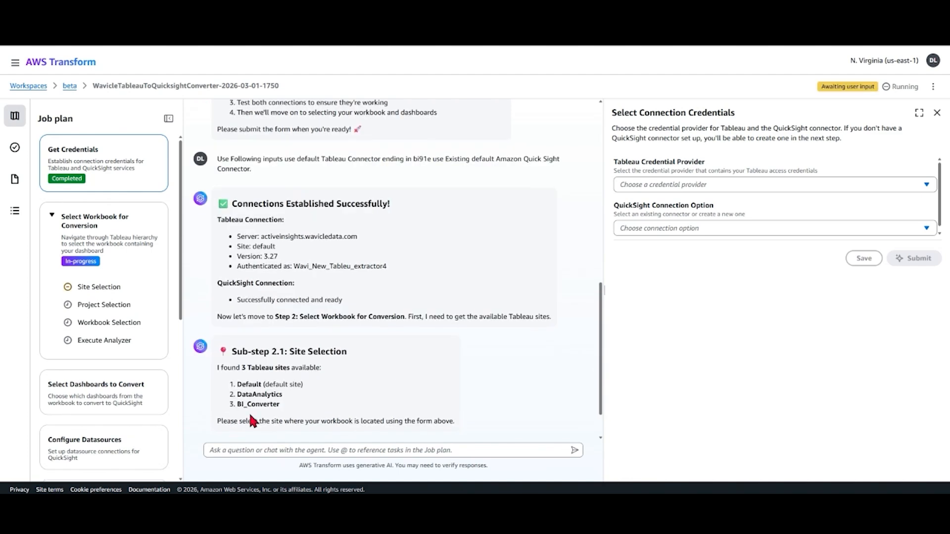
pyautogui.click(231, 449)
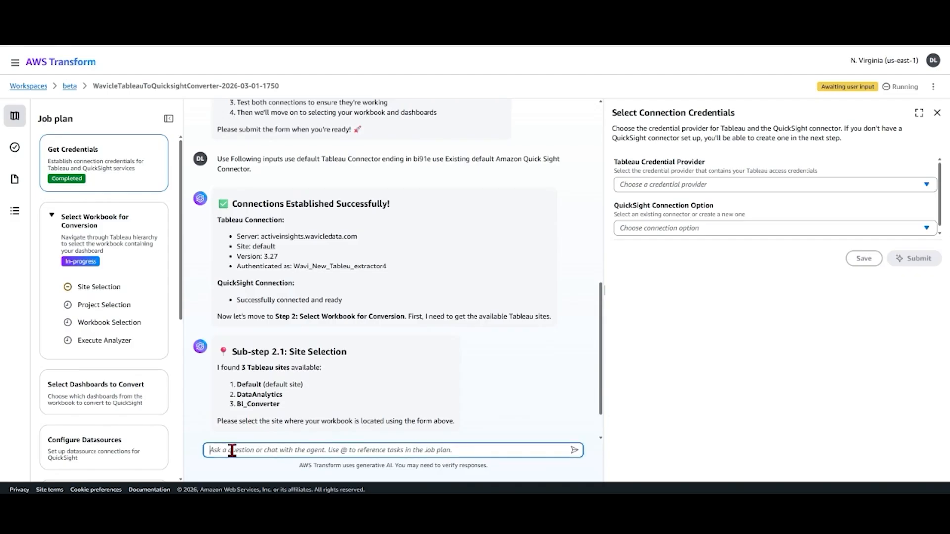
pyautogui.write('bi_con')
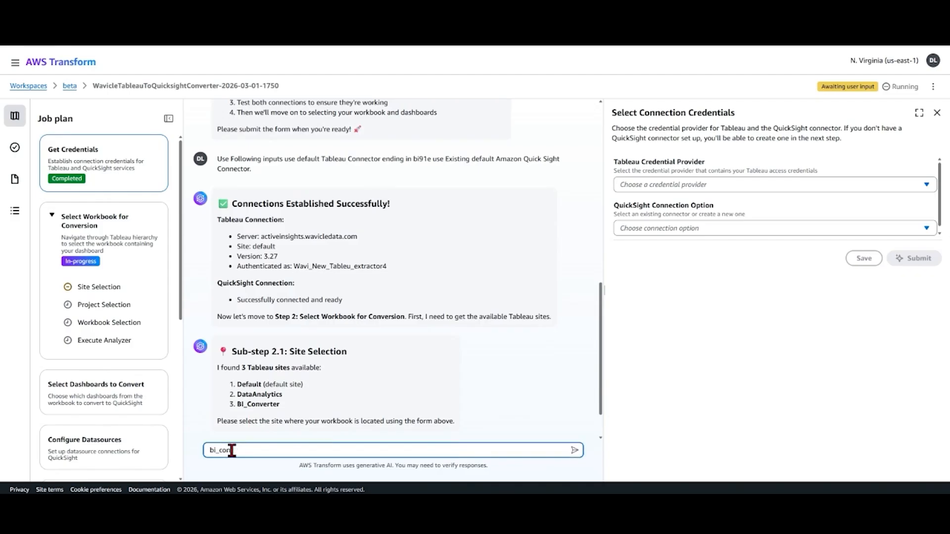
pyautogui.write('verter')
pyautogui.click(92, 294)
pyautogui.click(793, 176)
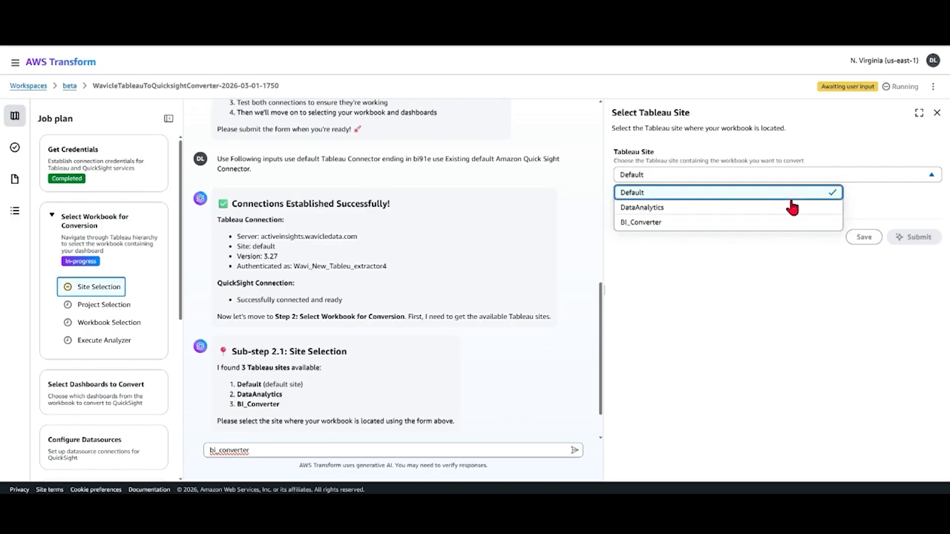
pyautogui.click(648, 398)
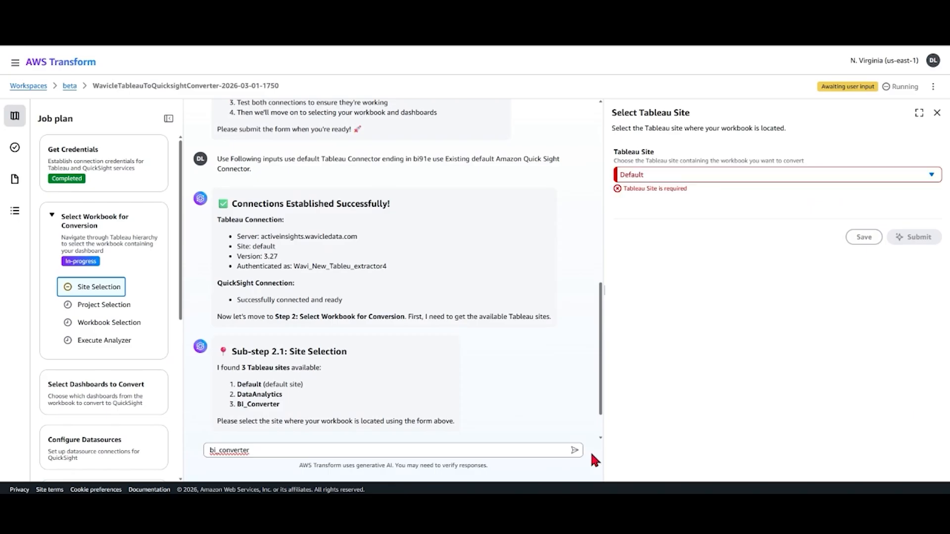
pyautogui.click(575, 451)
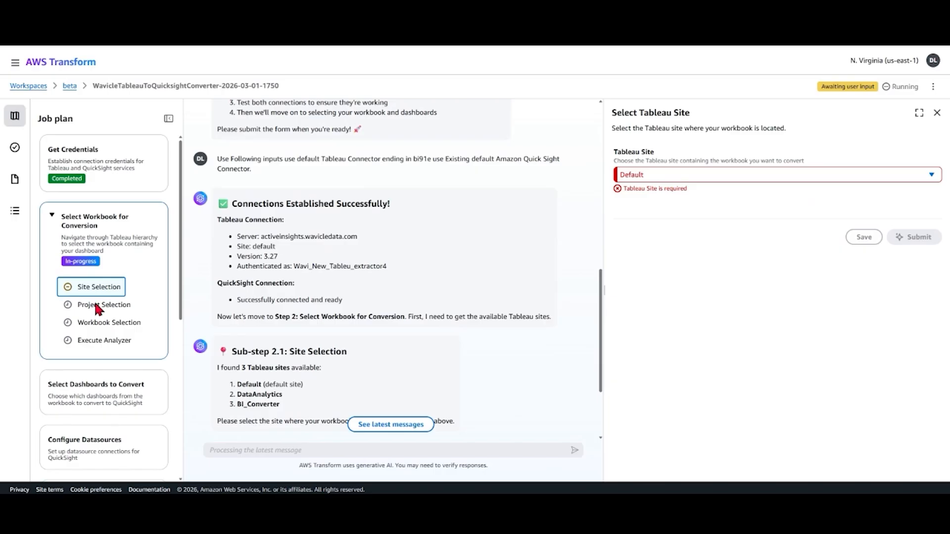
# For the Project Selection task, choose the LA MEGS Tableau project and submit the selection
pyautogui.scroll(-3, 327, 394)
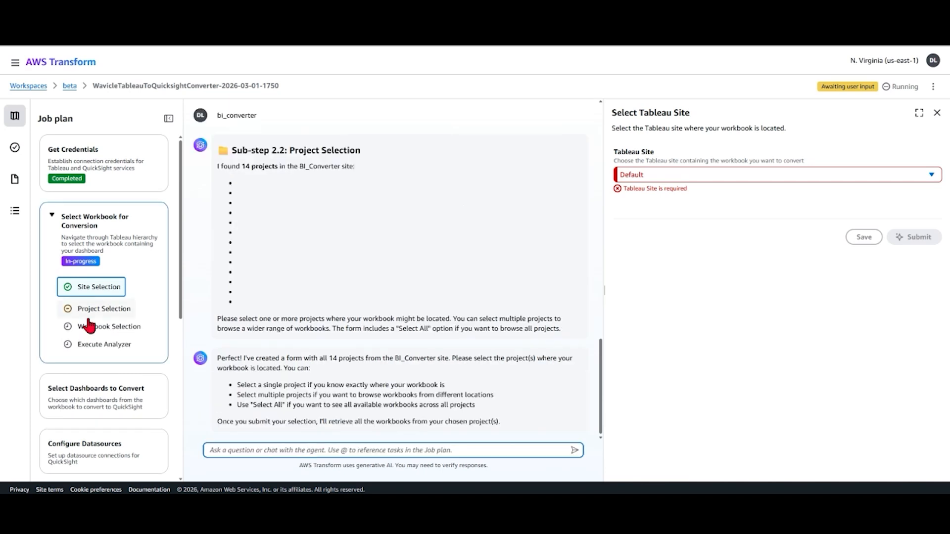
pyautogui.click(90, 311)
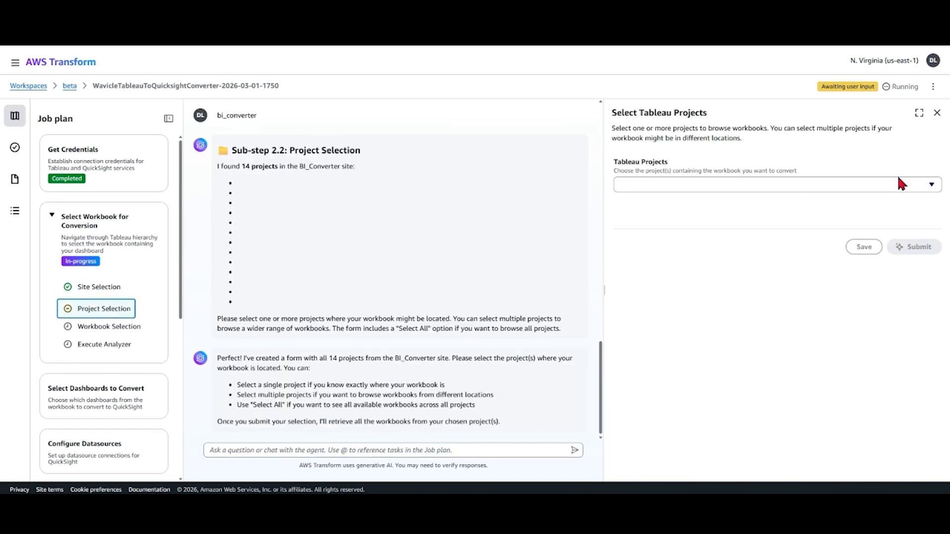
pyautogui.click(931, 186)
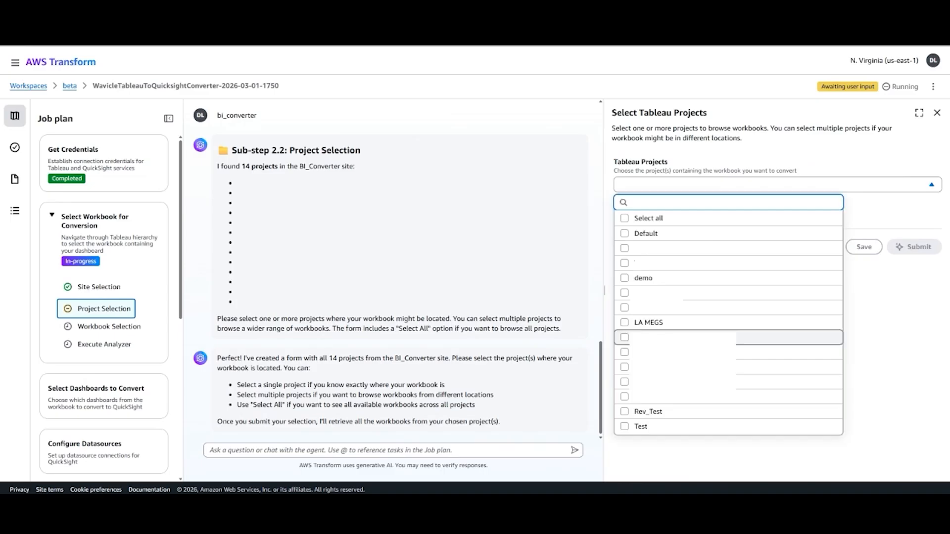
pyautogui.click(643, 322)
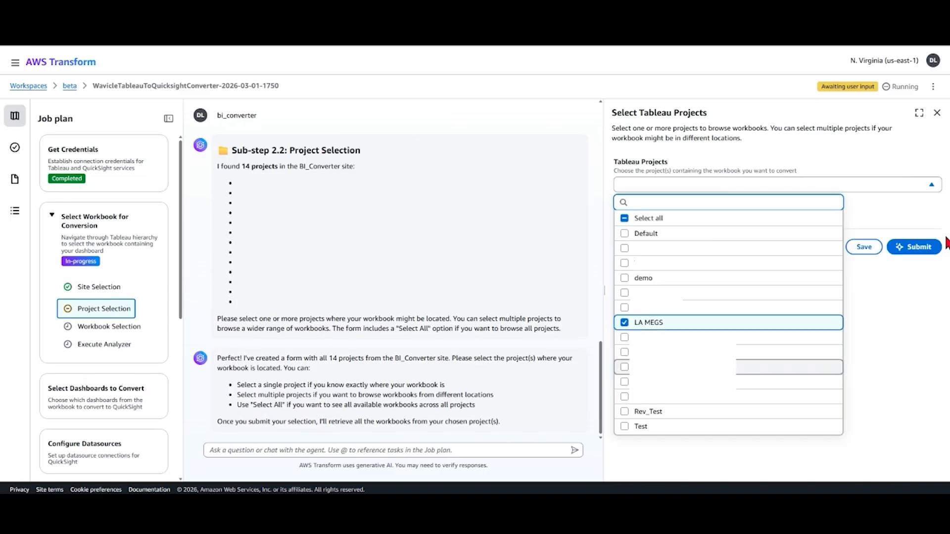
pyautogui.click(914, 246)
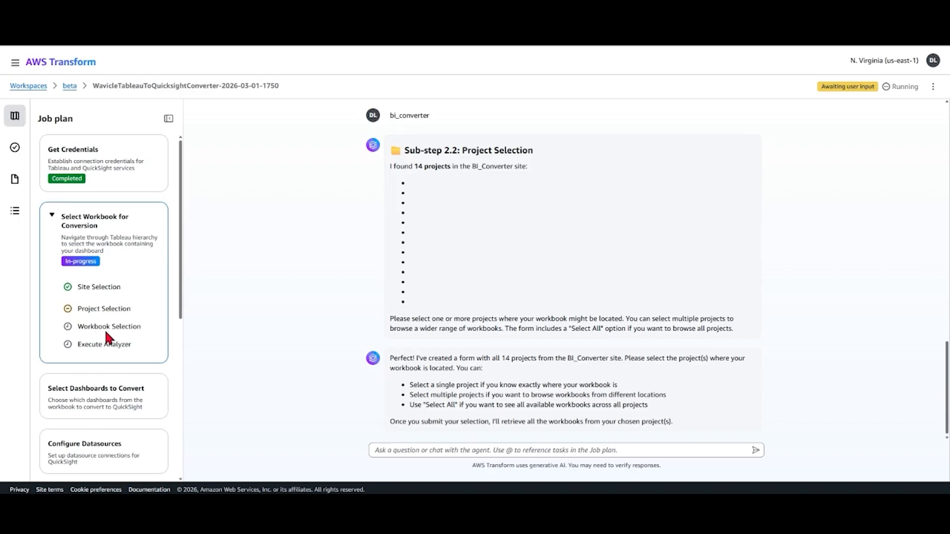
# For the Workbook Selection task, choose the User Streaming Analysis workbook and submit it
pyautogui.scroll(-3, 144, 294)
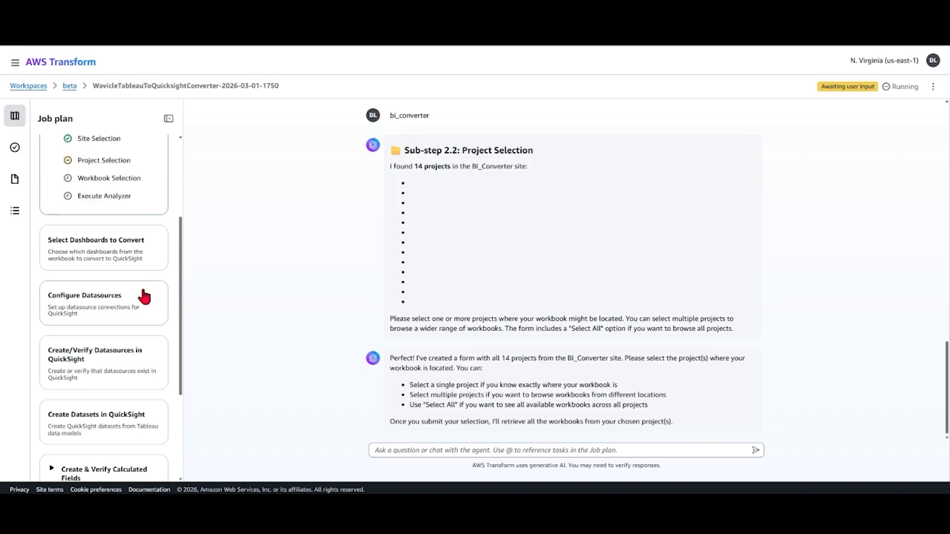
pyautogui.scroll(2, 144, 295)
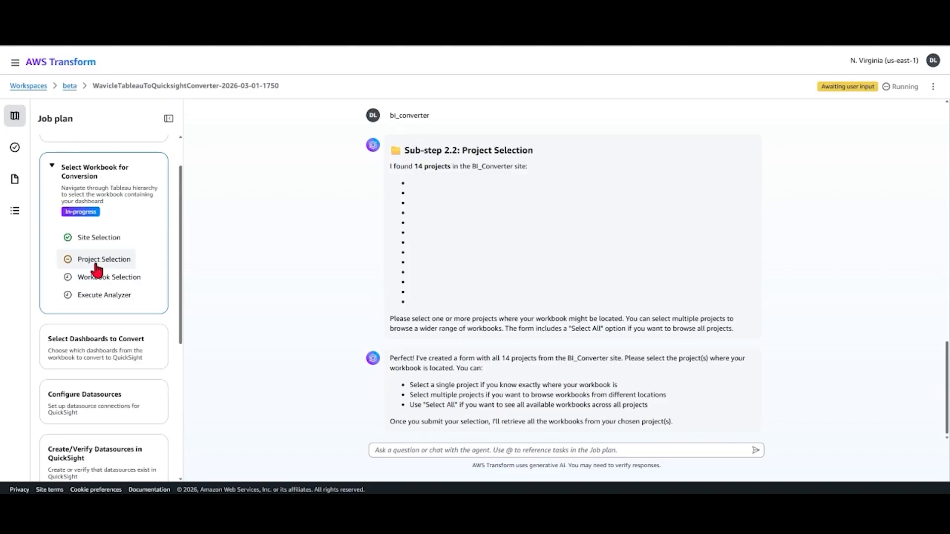
pyautogui.click(102, 278)
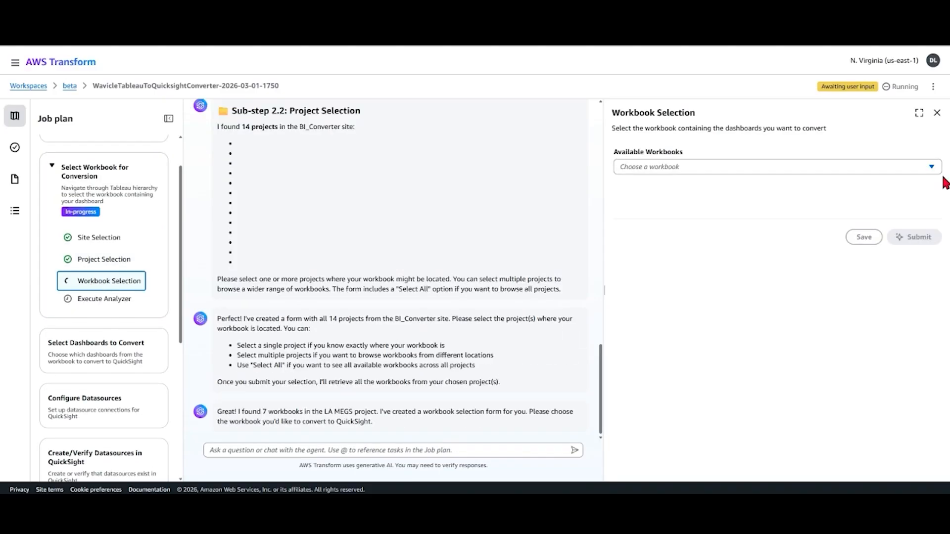
pyautogui.click(931, 168)
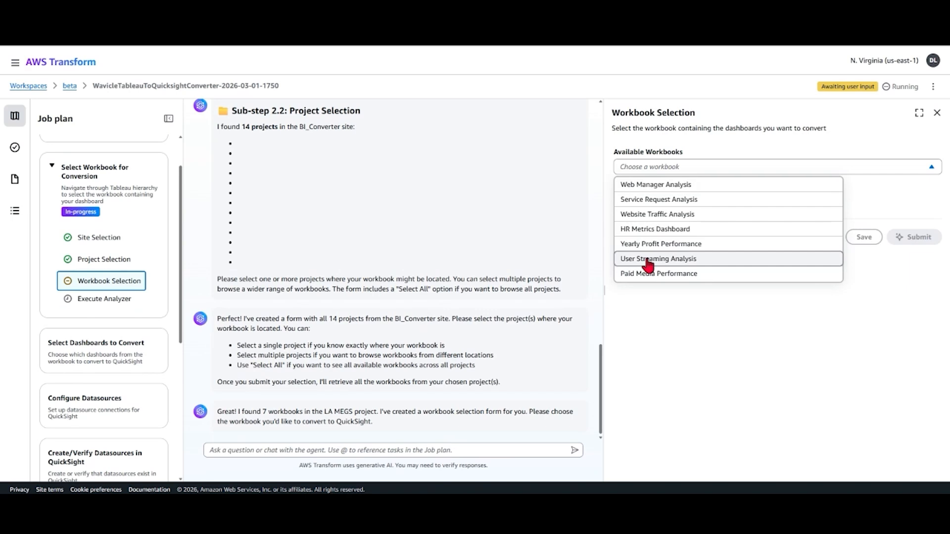
pyautogui.click(647, 262)
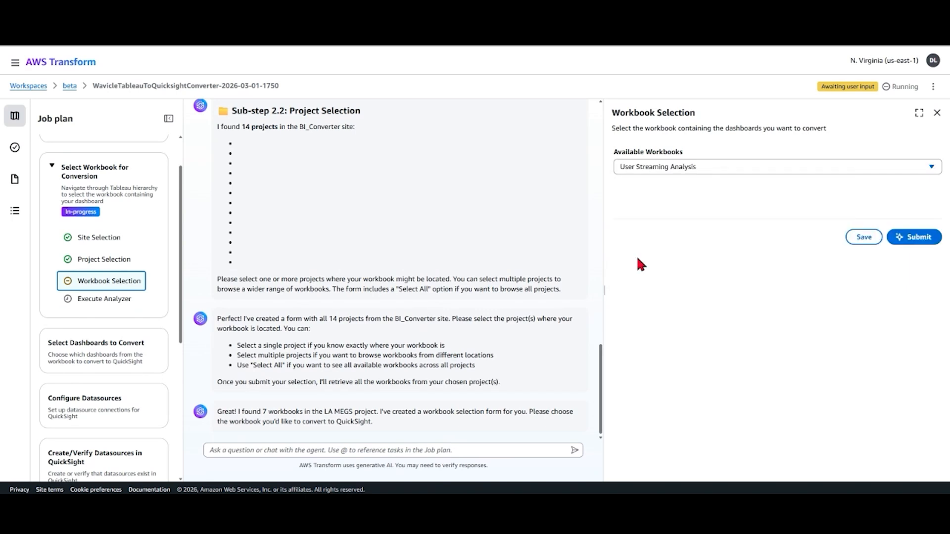
pyautogui.click(912, 238)
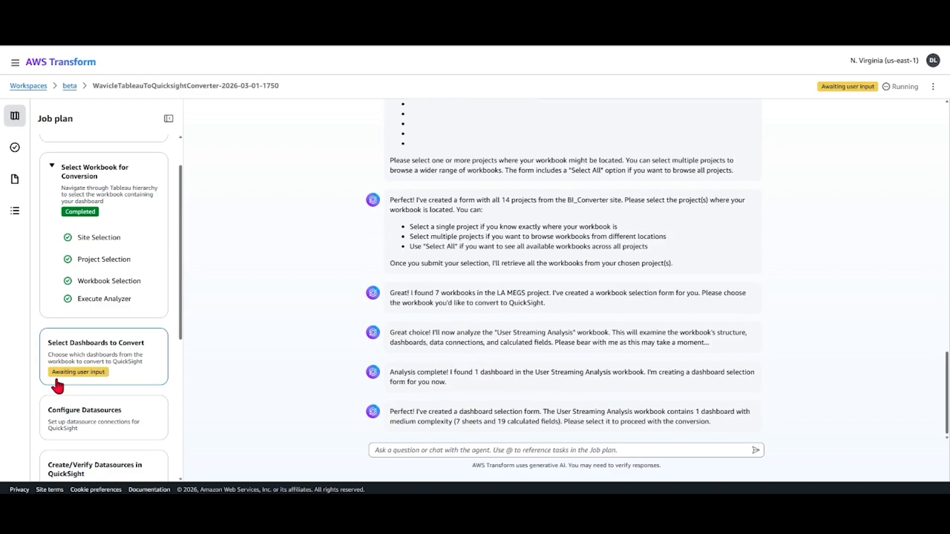
# For the Select Dashboards to Convert task, choose User Streaming Analysis Dashboard and submit the selection
pyautogui.click(65, 366)
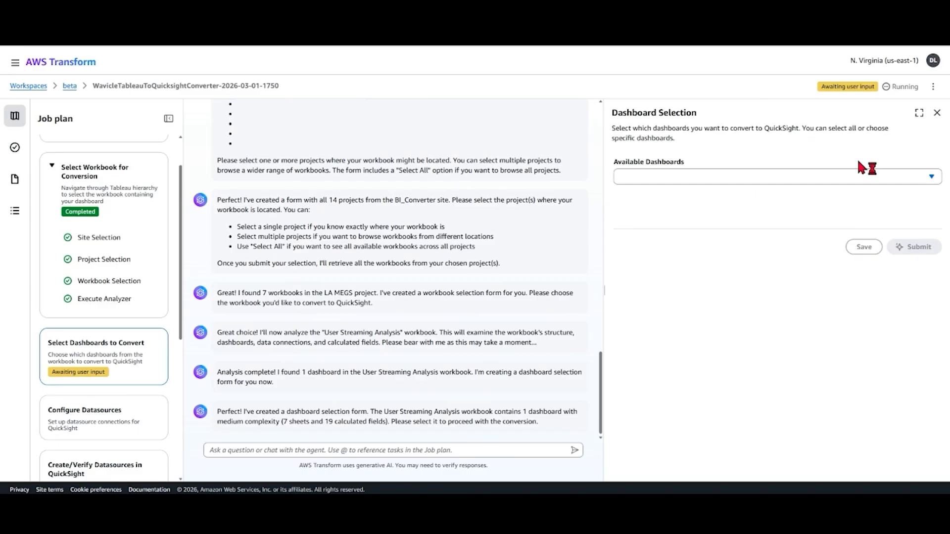
pyautogui.click(811, 176)
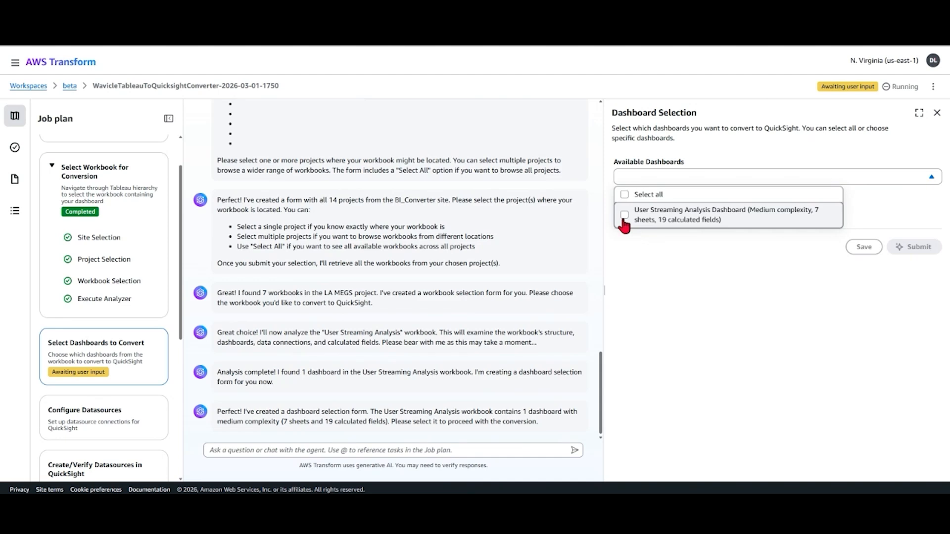
pyautogui.click(623, 217)
pyautogui.click(919, 248)
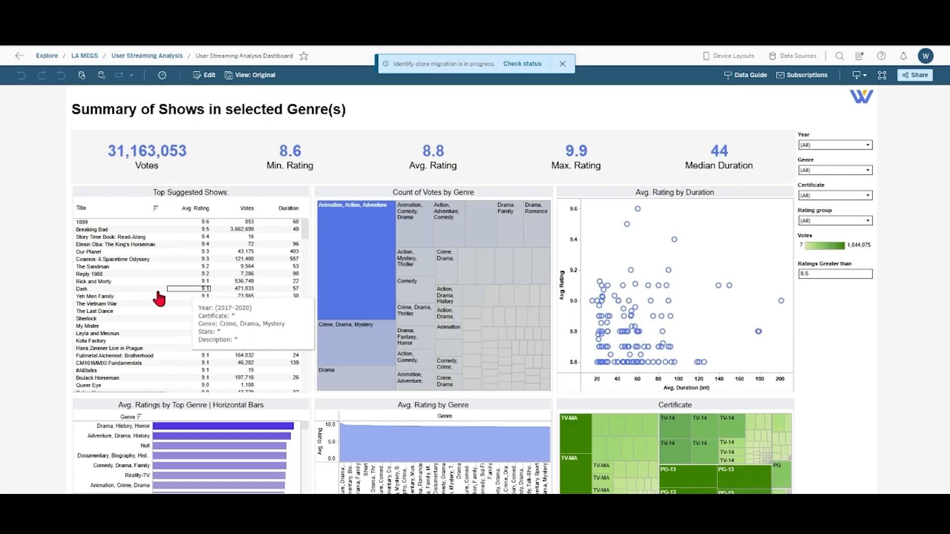
# Examine the charts of the source User Streaming Analysis Dashboard in Tableau
pyautogui.moveTo(149, 429)
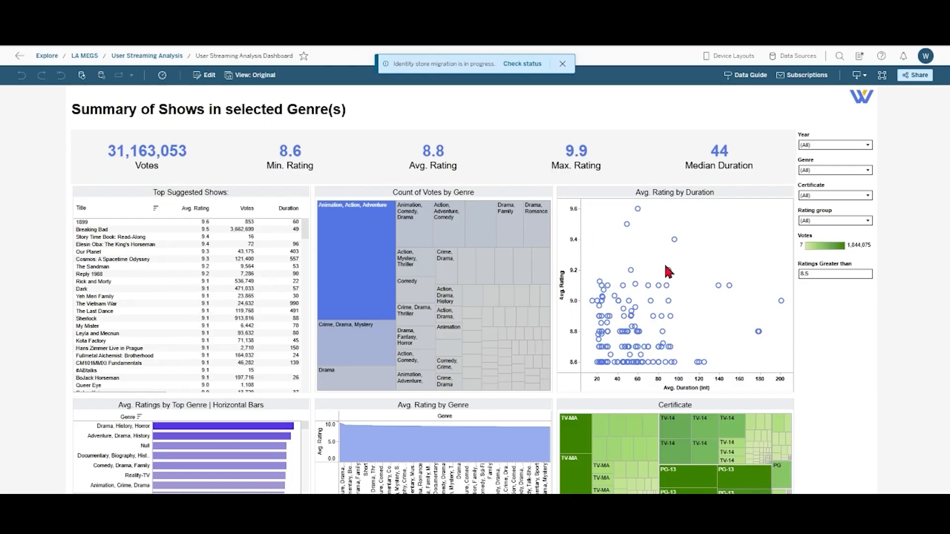
pyautogui.moveTo(455, 438)
pyautogui.moveTo(206, 336)
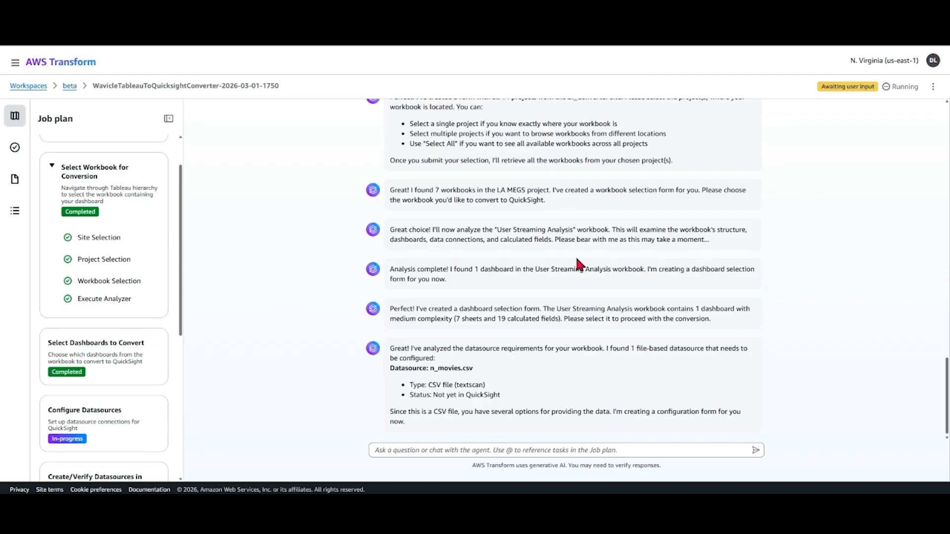
# Open the Configure Datasources task and review the available configuration methods for the n_movies.csv datasource
pyautogui.scroll(-2, 114, 381)
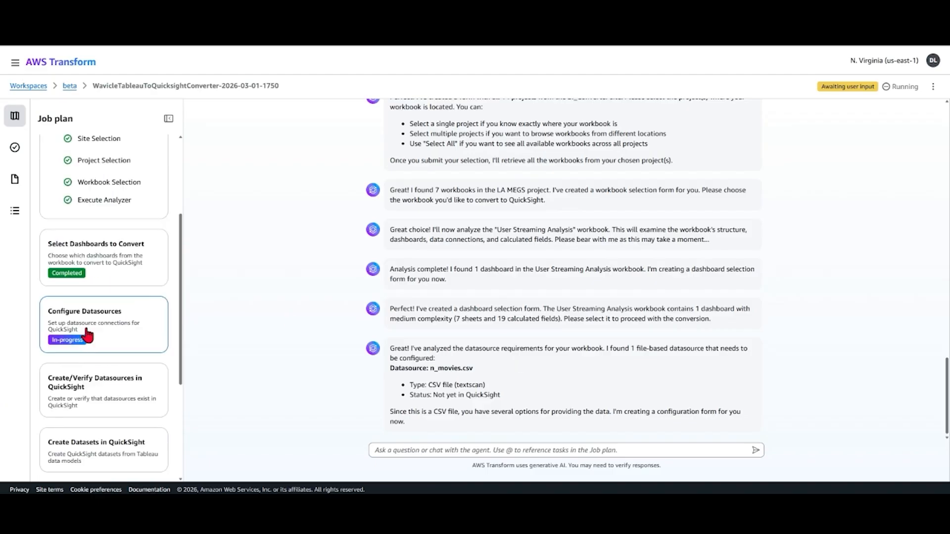
pyautogui.click(85, 336)
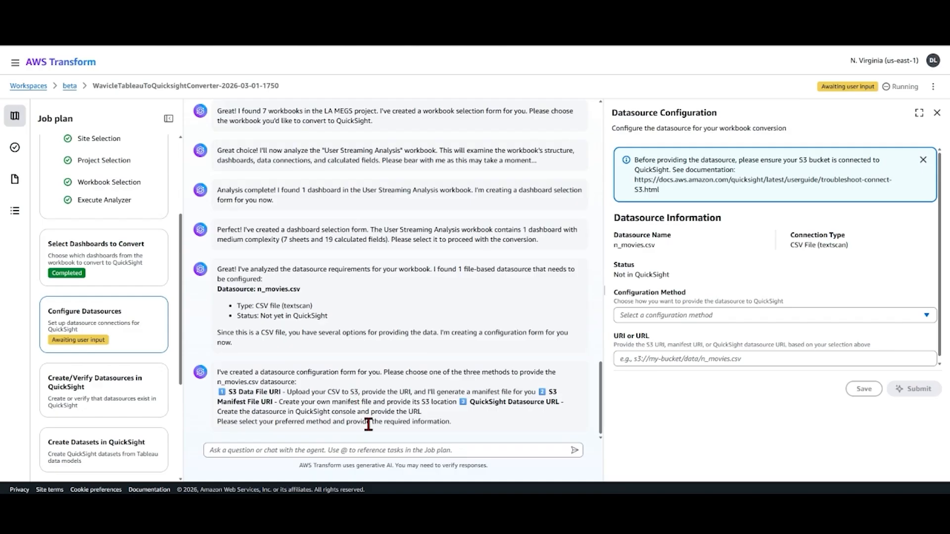
pyautogui.click(732, 315)
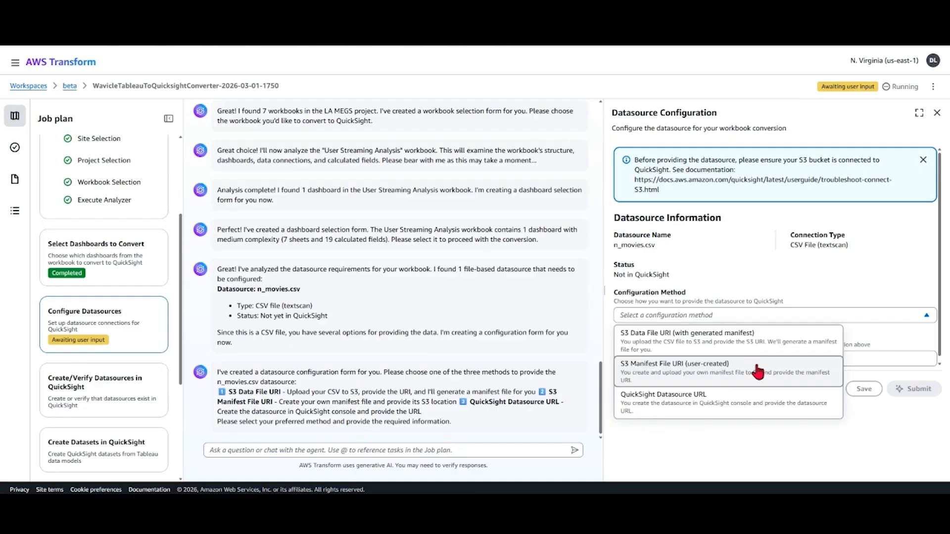
pyautogui.click(725, 458)
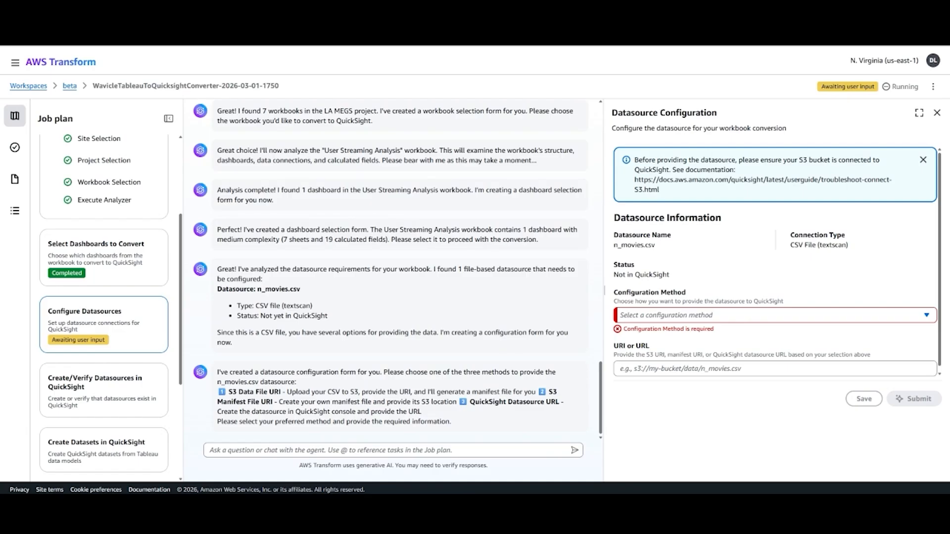
# Tell the agent to use the S3 manifest s3://ac-delete/data/n_movies_manifest_file.json if needed and not to ask for confirmation to validate Datasets
pyautogui.click(279, 454)
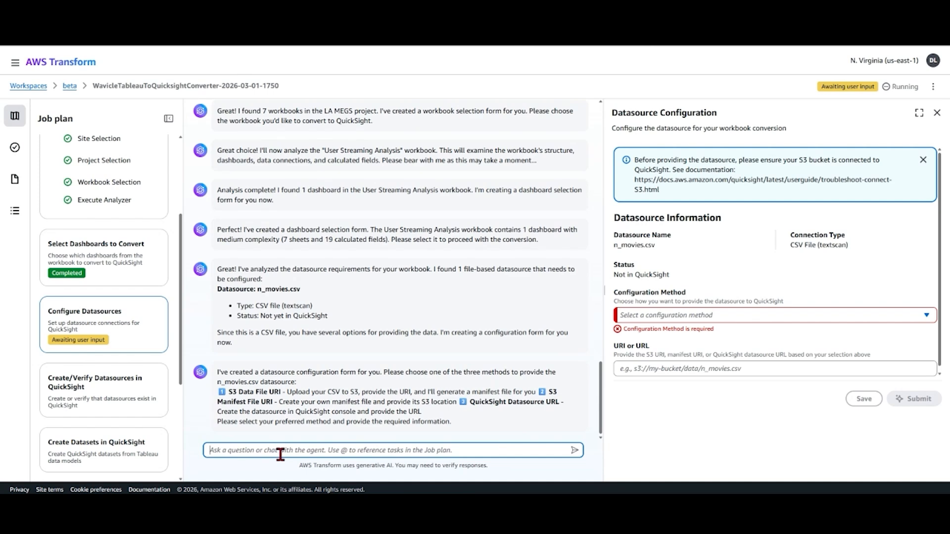
pyautogui.write('use this S3 Manifest if needed s3://ac-delete/data/n_movies_manifest_file.json.  Do not ask me for confirmation to validate Datasets')
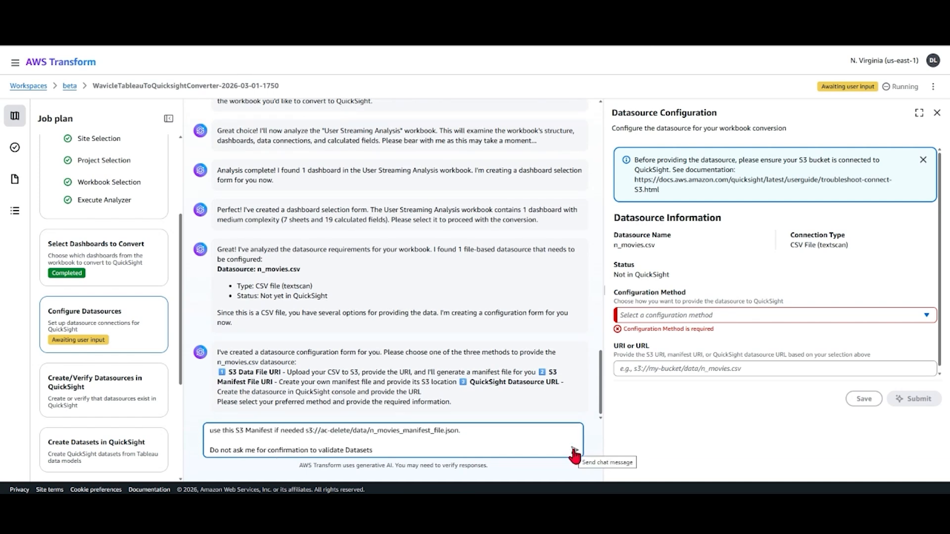
pyautogui.click(574, 450)
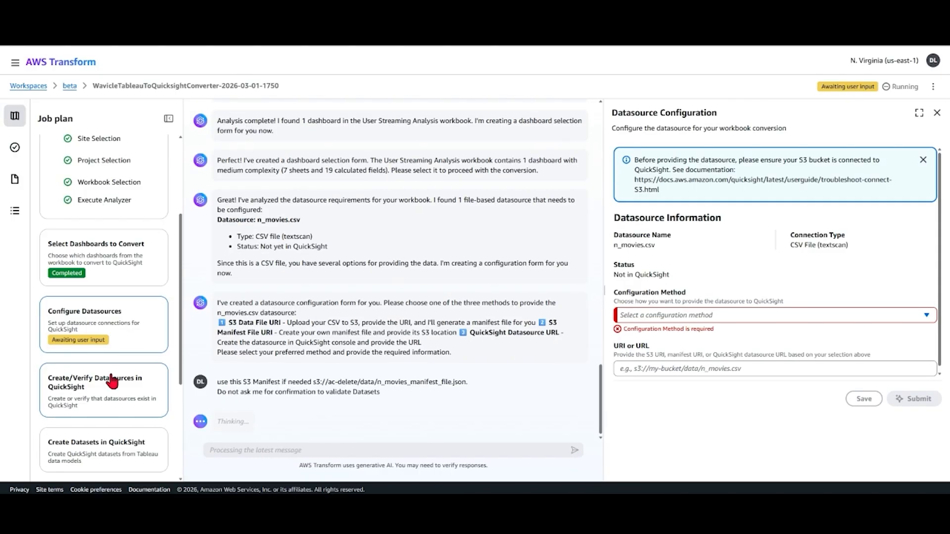
# Check the job plan's progress through dataset creation, calculated fields and QuickSight analysis, expanding Create & Verify Calculated Fields
pyautogui.scroll(-2, 109, 353)
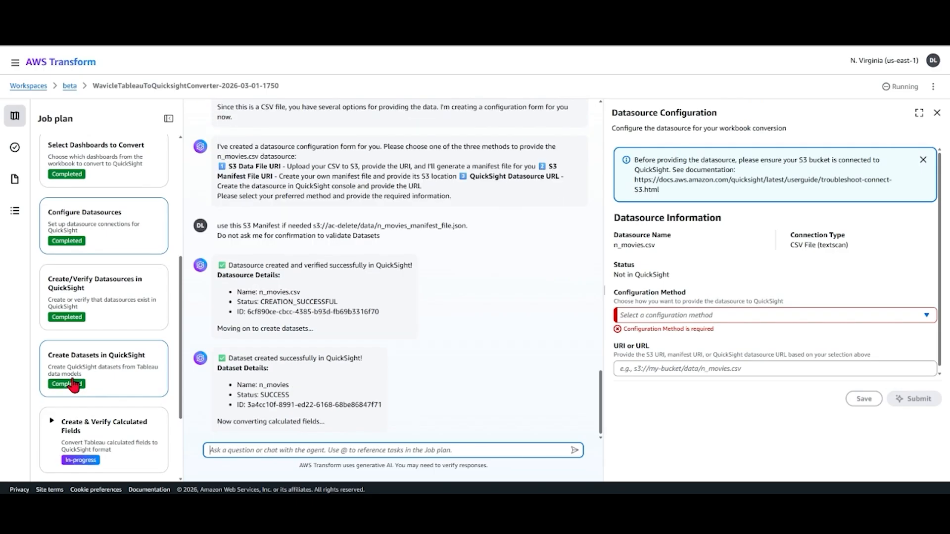
pyautogui.click(76, 391)
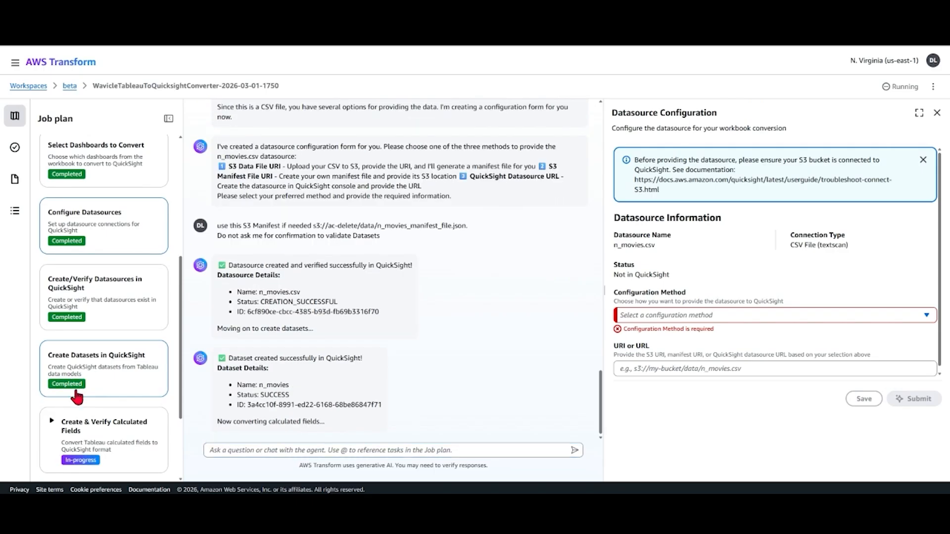
pyautogui.scroll(-2, 131, 391)
pyautogui.click(78, 312)
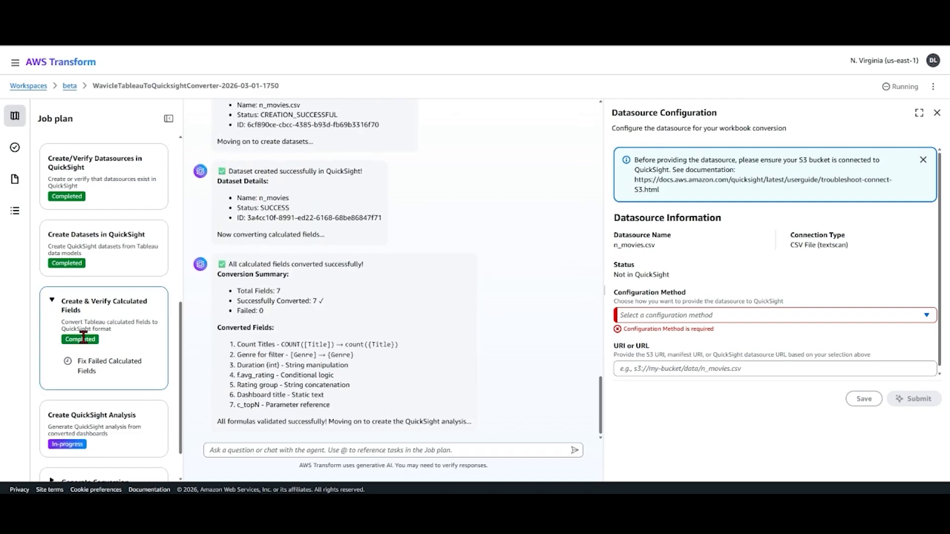
pyautogui.scroll(-1, 73, 383)
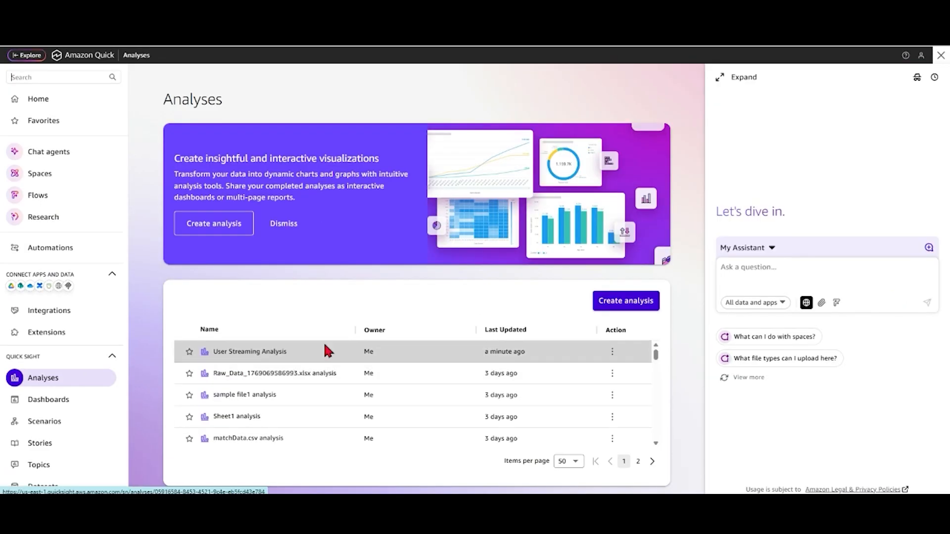
# In Amazon Quick, open the User Streaming Analysis analysis and hide its Visuals and Data panes
pyautogui.click(447, 351)
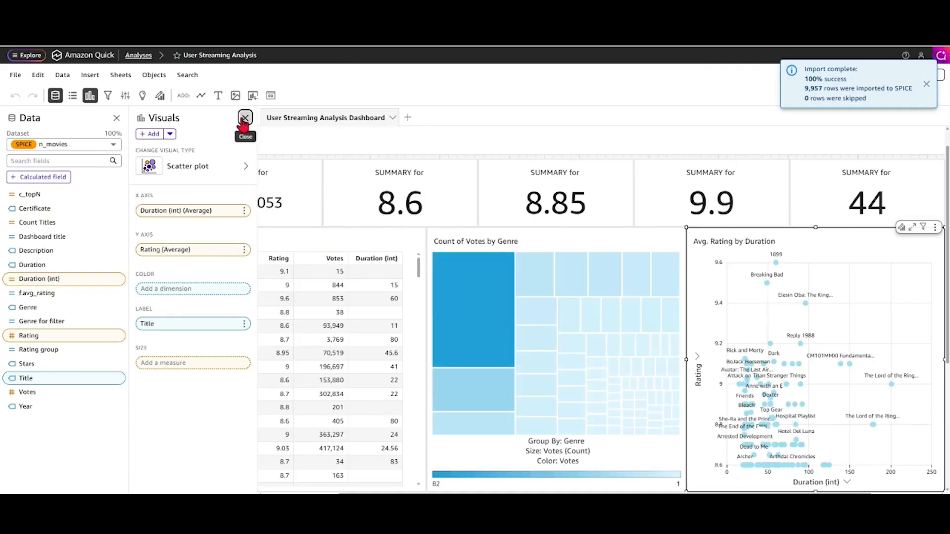
pyautogui.click(244, 119)
pyautogui.click(117, 120)
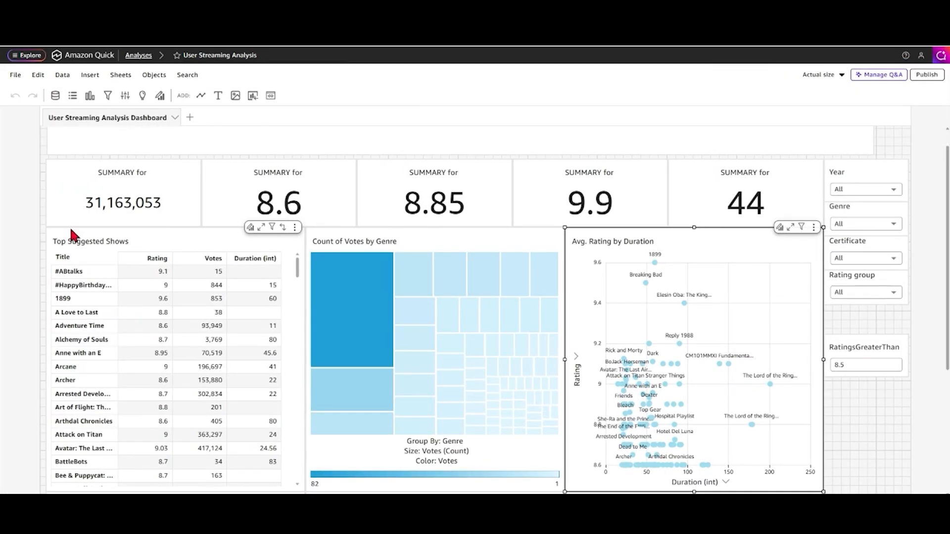
# Examine the converted dashboard's summary figures, charts and filters, and compare them with the source Tableau dashboard, including its Top Suggested Shows list
pyautogui.moveTo(153, 158)
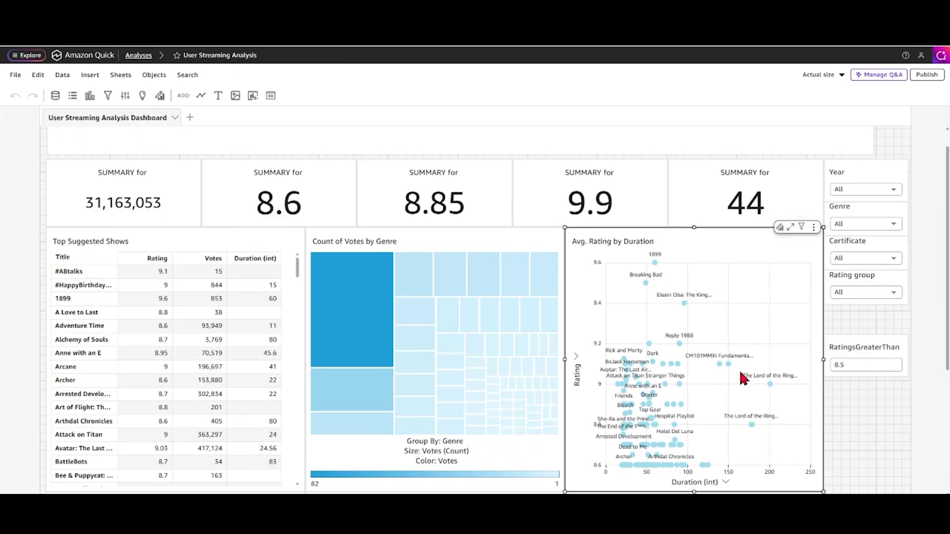
pyautogui.scroll(-4, 741, 386)
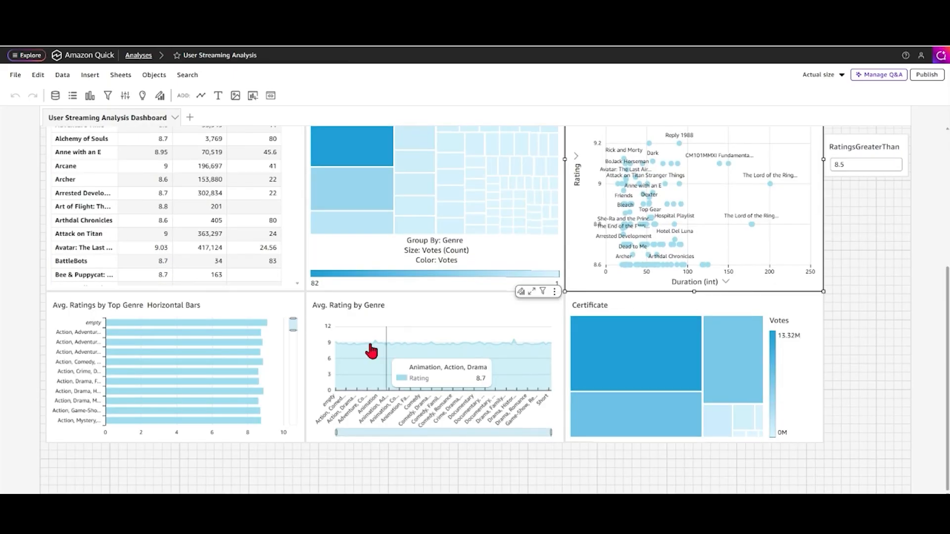
pyautogui.scroll(1, 358, 266)
pyautogui.scroll(1, 359, 266)
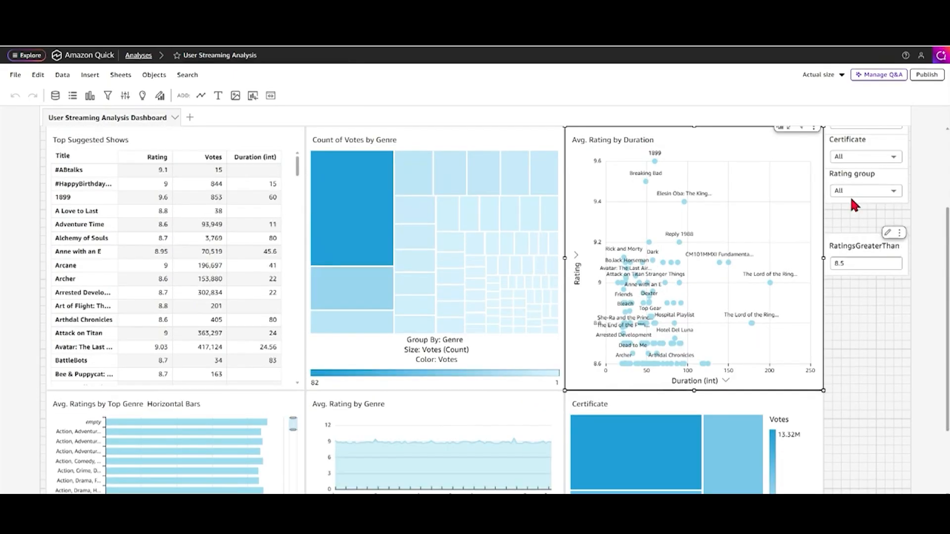
pyautogui.scroll(2, 850, 194)
pyautogui.scroll(-3, 616, 411)
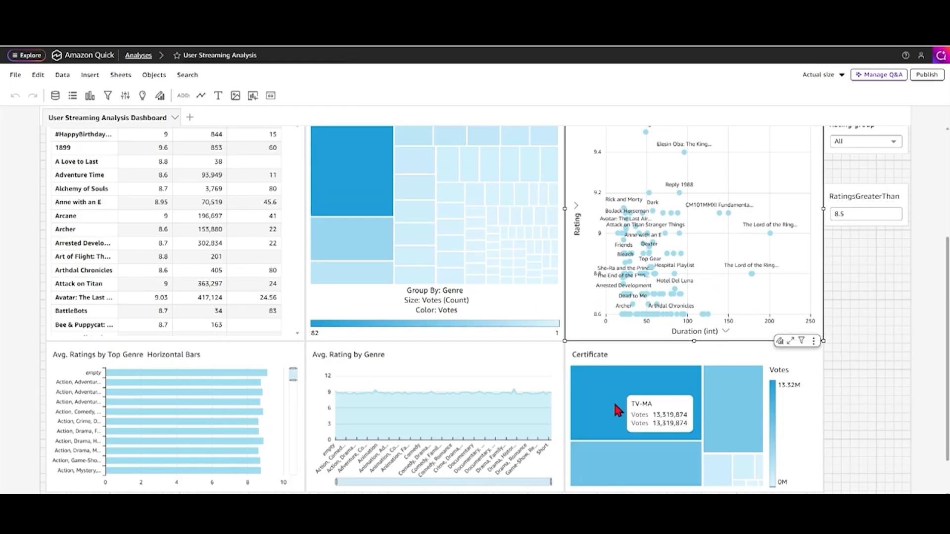
pyautogui.scroll(2, 835, 170)
pyautogui.scroll(2, 835, 169)
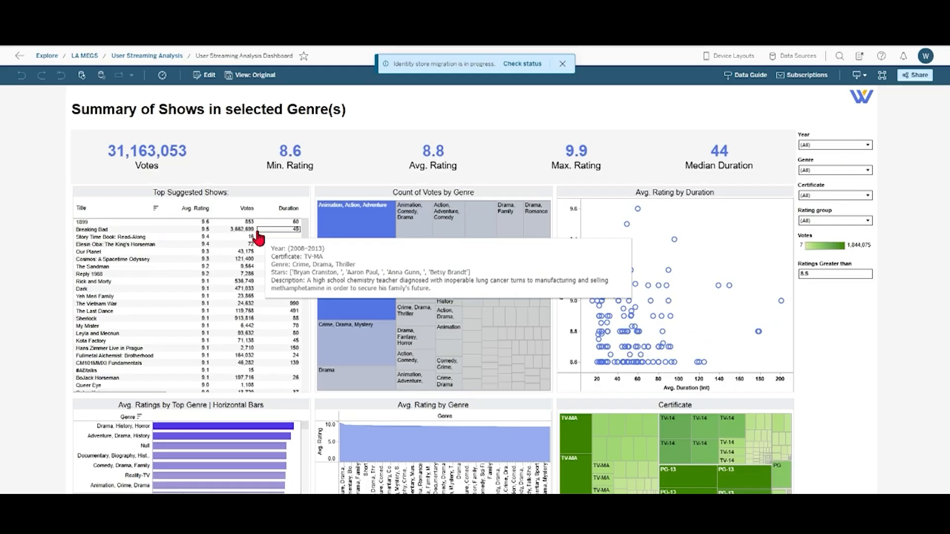
pyautogui.scroll(-5, 254, 282)
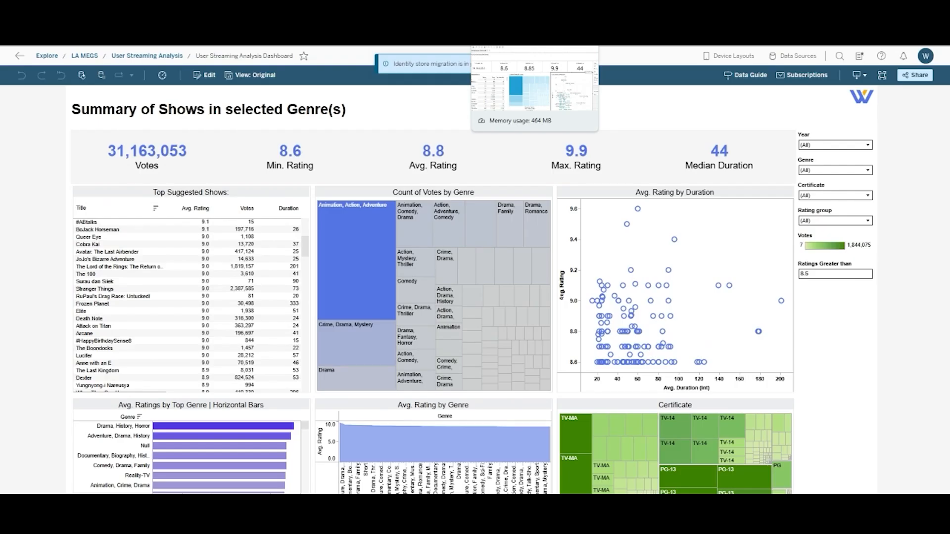
pyautogui.click(525, 20)
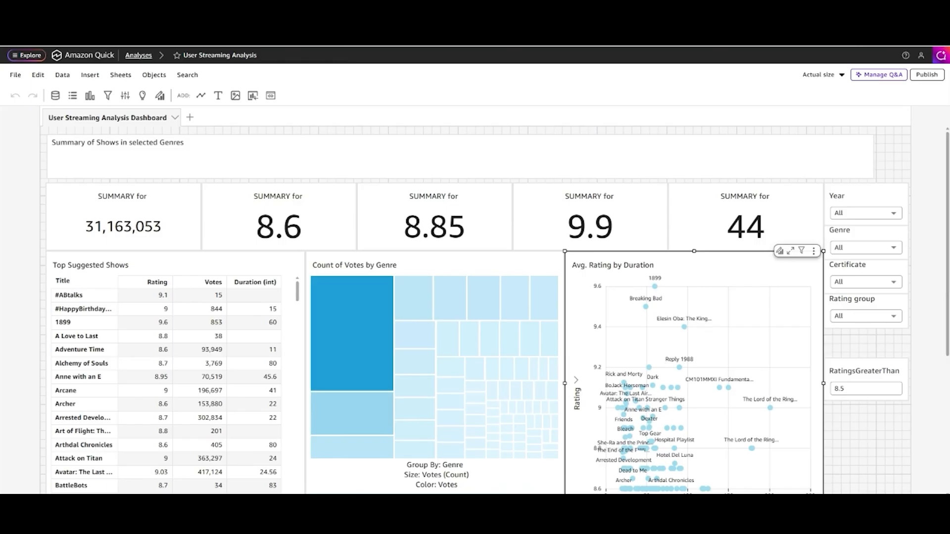